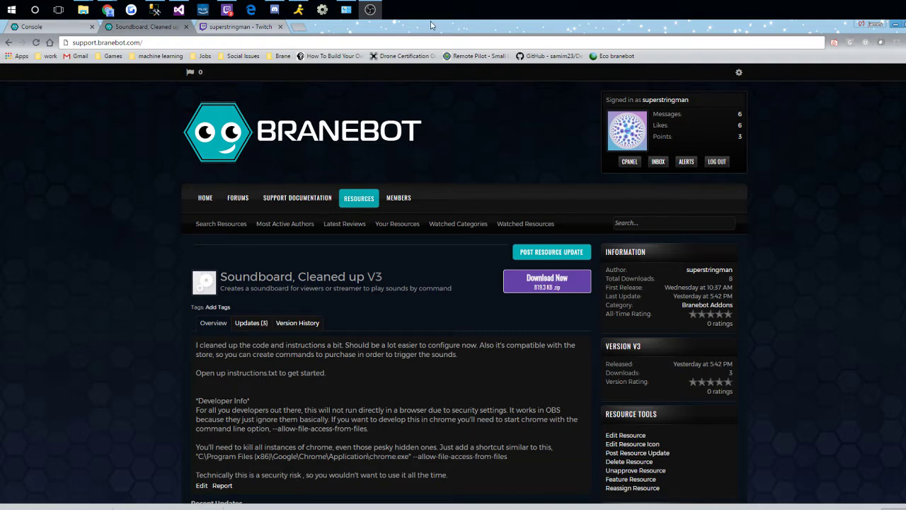
# Download the 'Soundboard, Cleaned up' package from Branebot Resources and show soundboard.zip in its folder
pyautogui.click(347, 39)
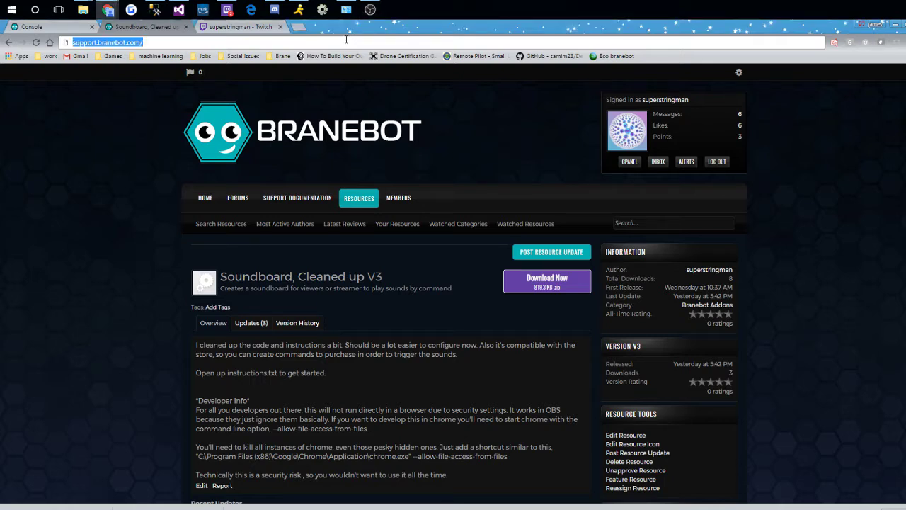
pyautogui.click(361, 202)
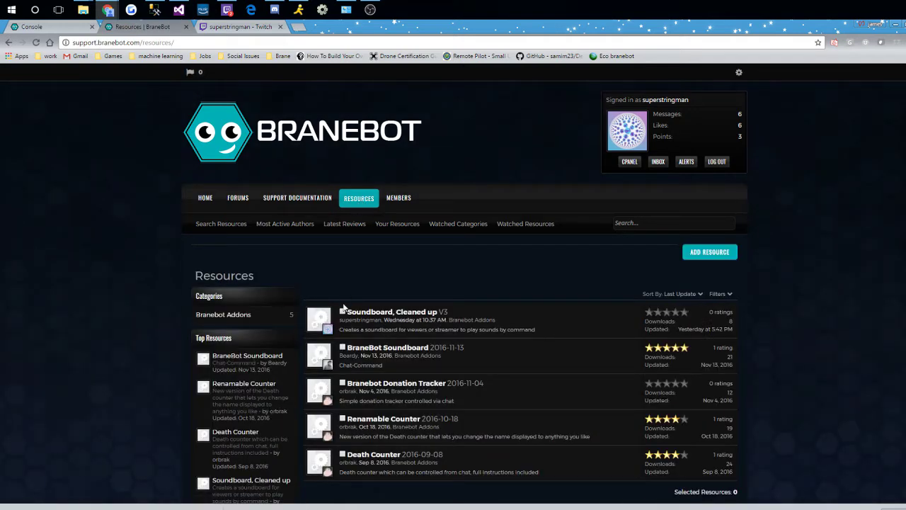
pyautogui.click(397, 314)
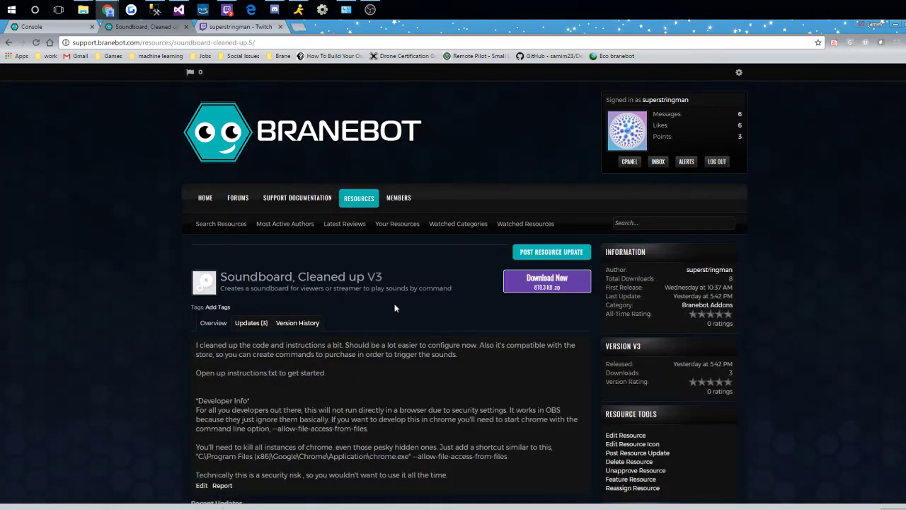
pyautogui.click(544, 289)
pyautogui.click(160, 505)
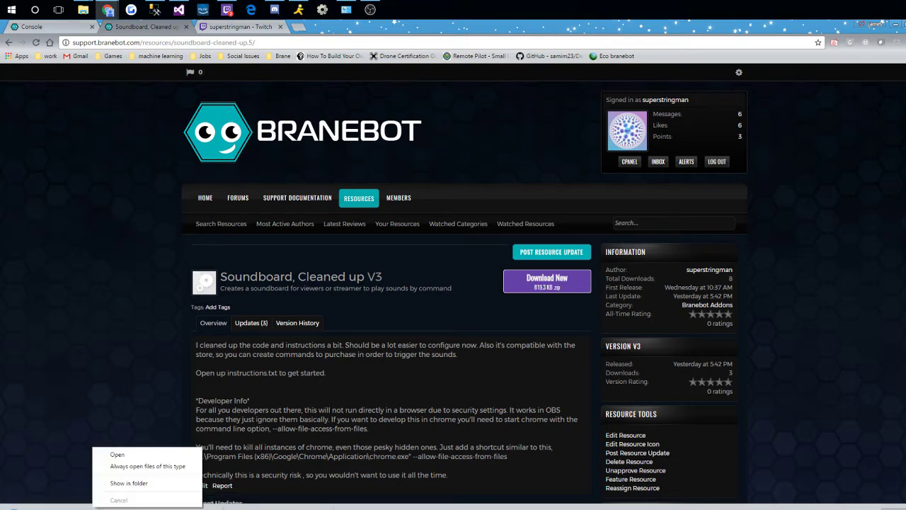
pyautogui.click(160, 489)
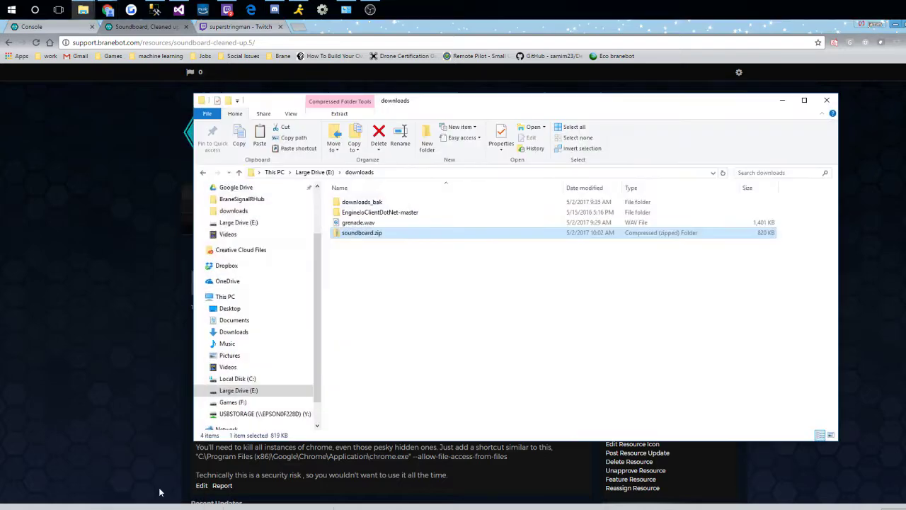
# Copy soundboard.zip from downloads into the Documents\Brane\add-ons folder
pyautogui.rightClick(362, 234)
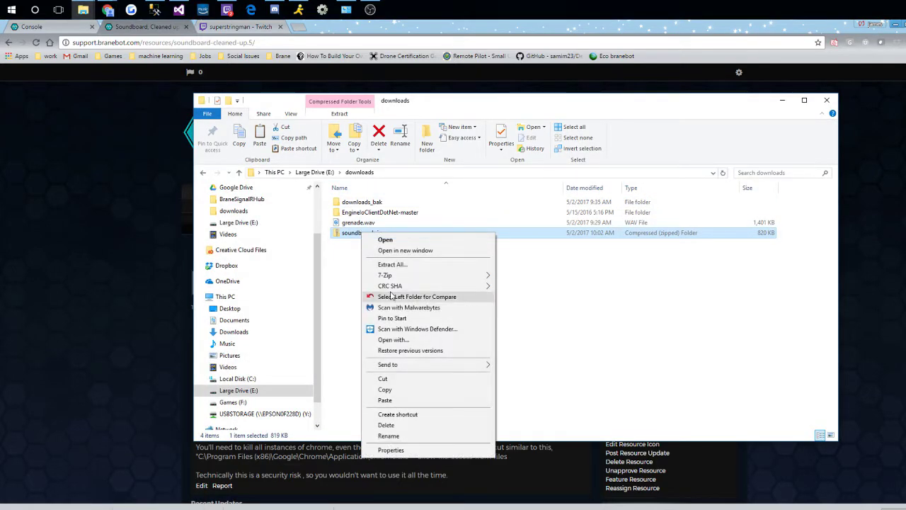
pyautogui.click(419, 389)
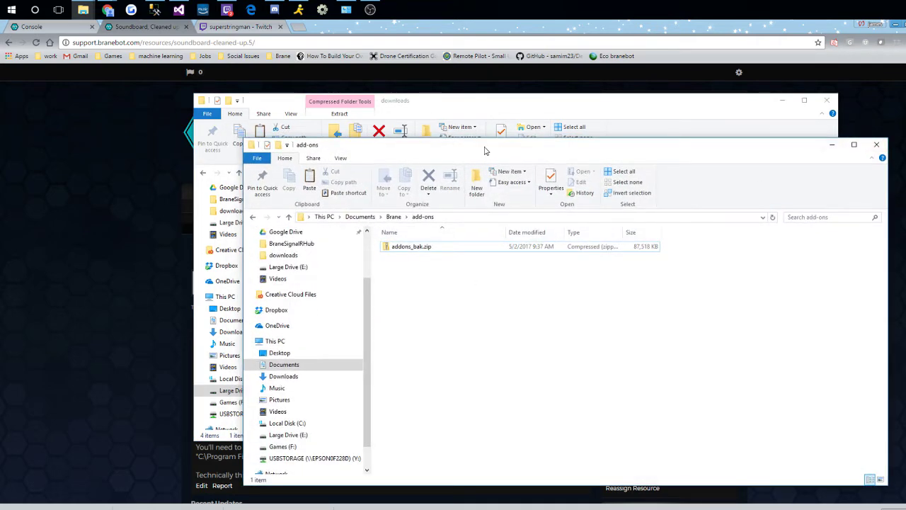
pyautogui.moveTo(485, 150); pyautogui.dragTo(369, 94)
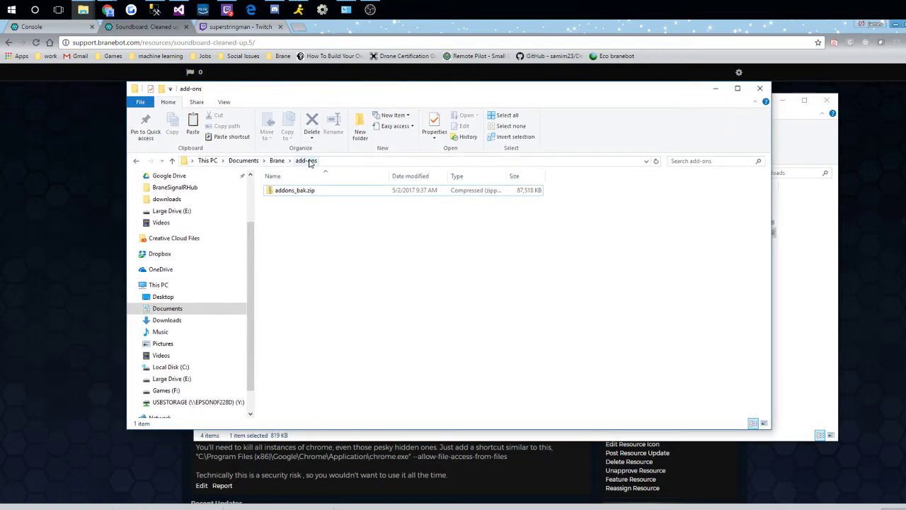
pyautogui.rightClick(329, 237)
pyautogui.click(373, 303)
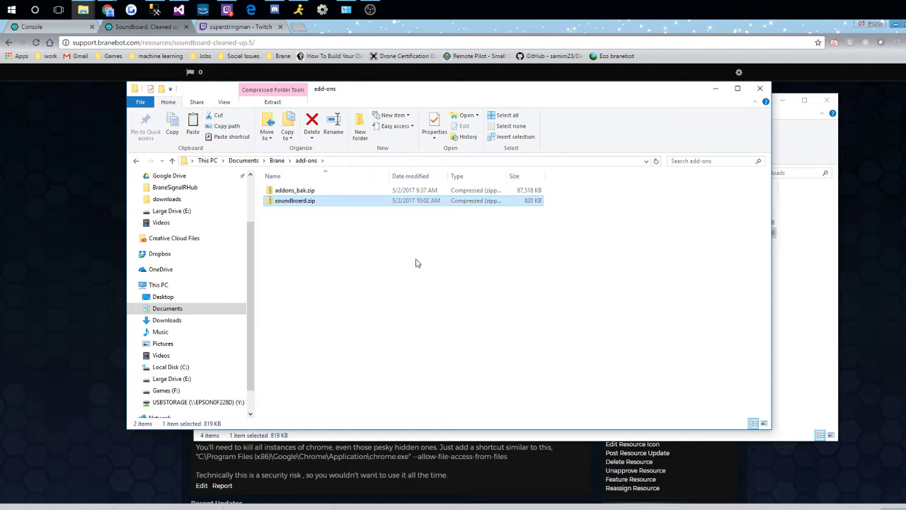
# Extract soundboard.zip there and open the extracted soundboard folder
pyautogui.rightClick(309, 205)
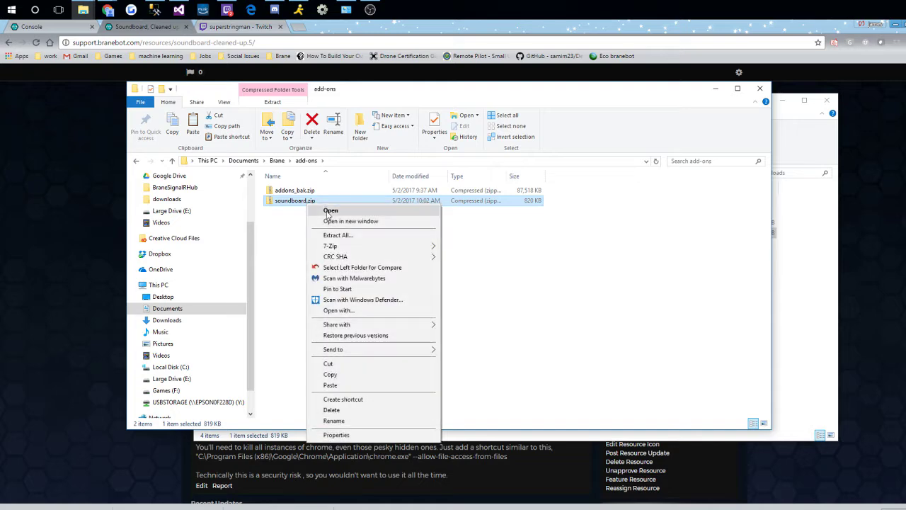
pyautogui.click(347, 236)
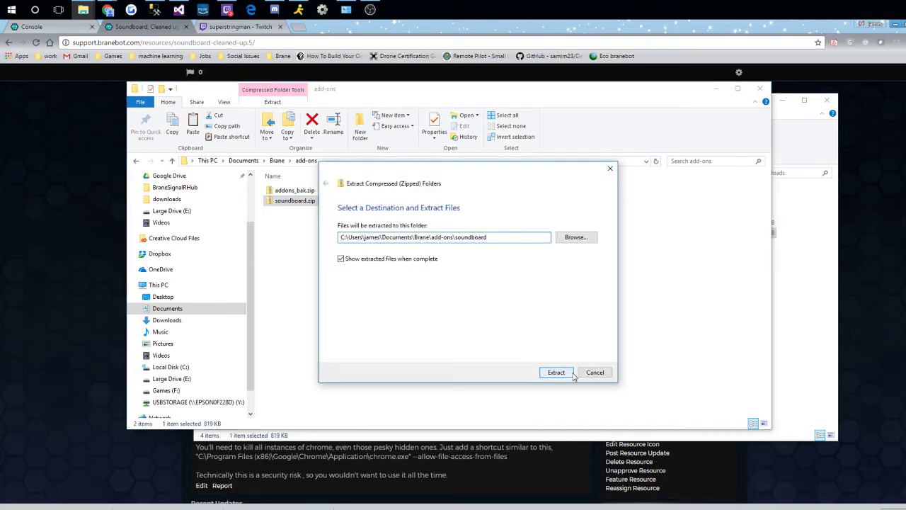
pyautogui.click(572, 373)
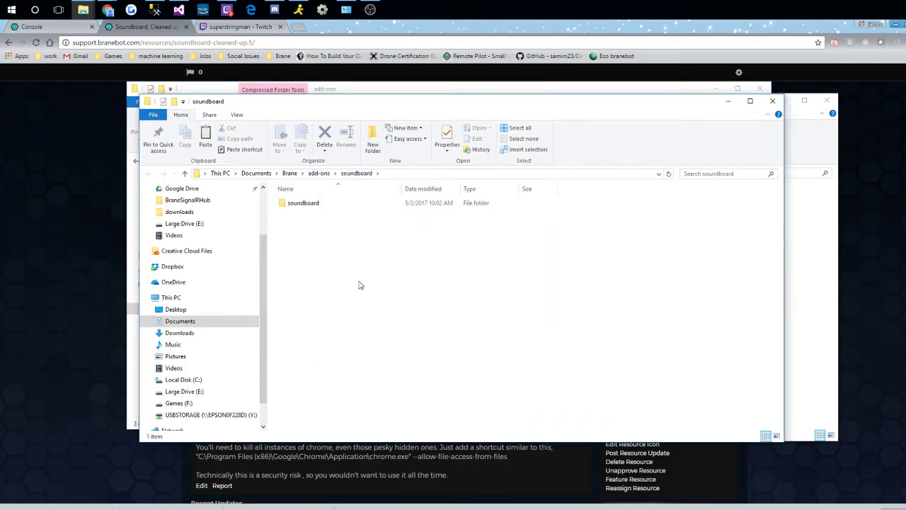
pyautogui.doubleClick(318, 207)
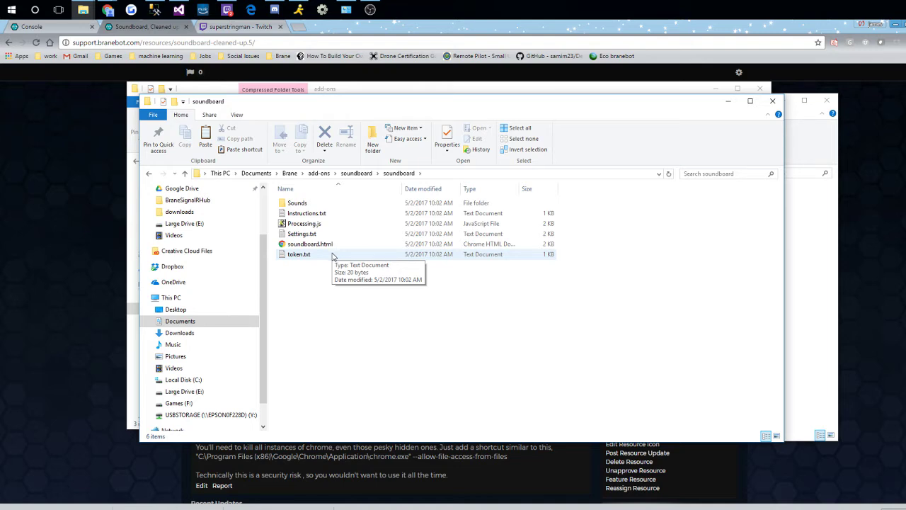
# Open token.txt in Notepad and move its window to the left
pyautogui.doubleClick(333, 255)
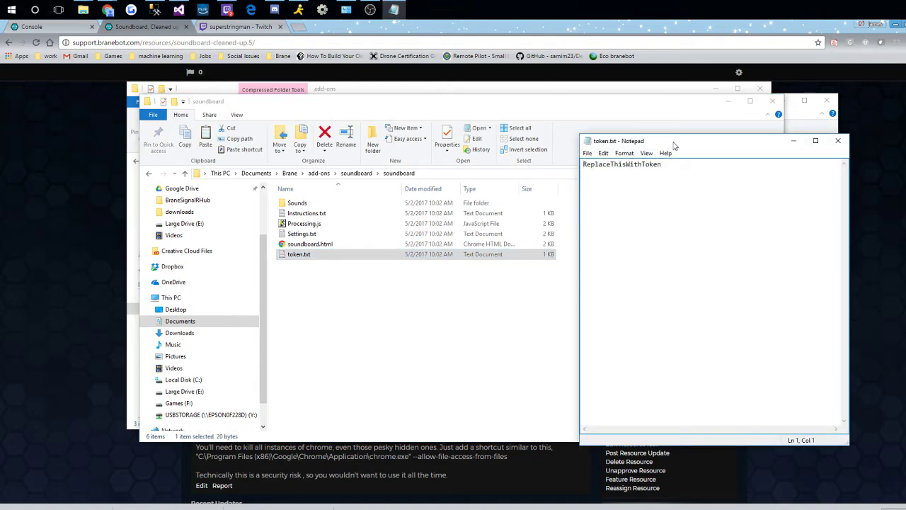
pyautogui.moveTo(674, 145); pyautogui.dragTo(480, 113)
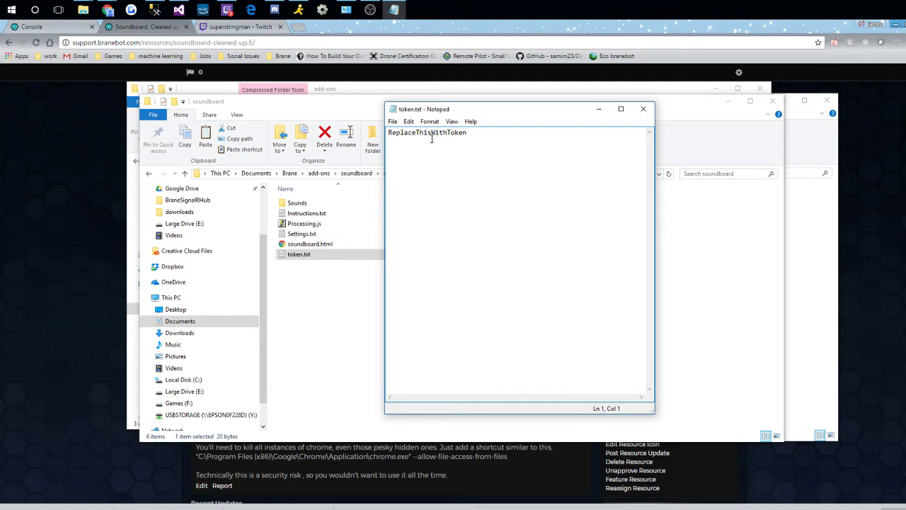
# Go to the Branebot account's Integration settings and select the integration token
pyautogui.click(32, 27)
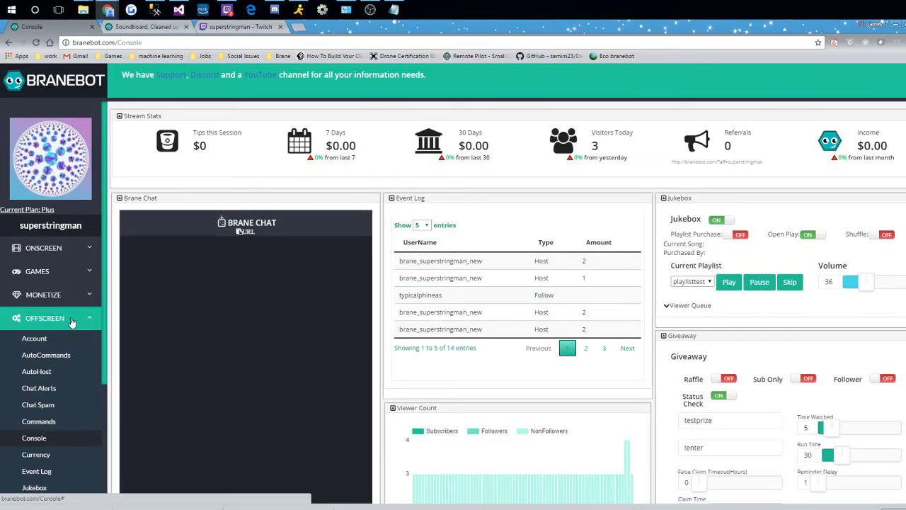
pyautogui.click(34, 340)
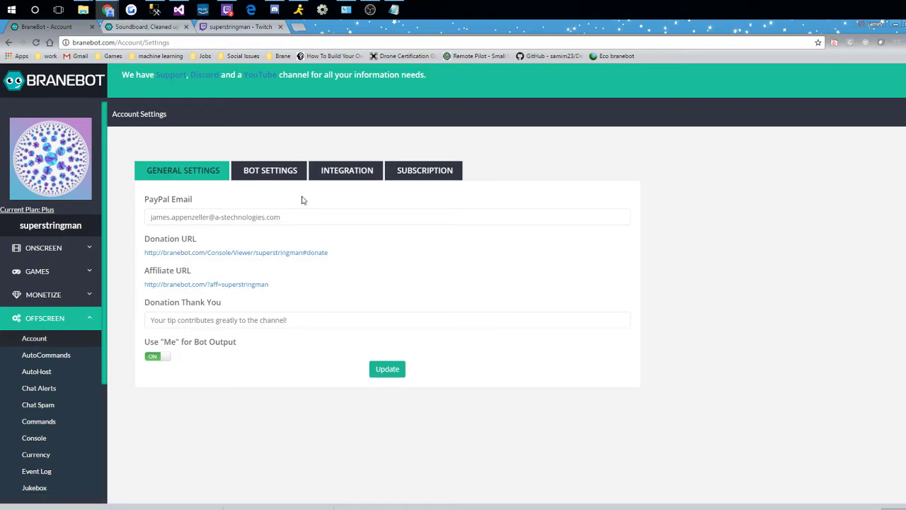
pyautogui.click(364, 175)
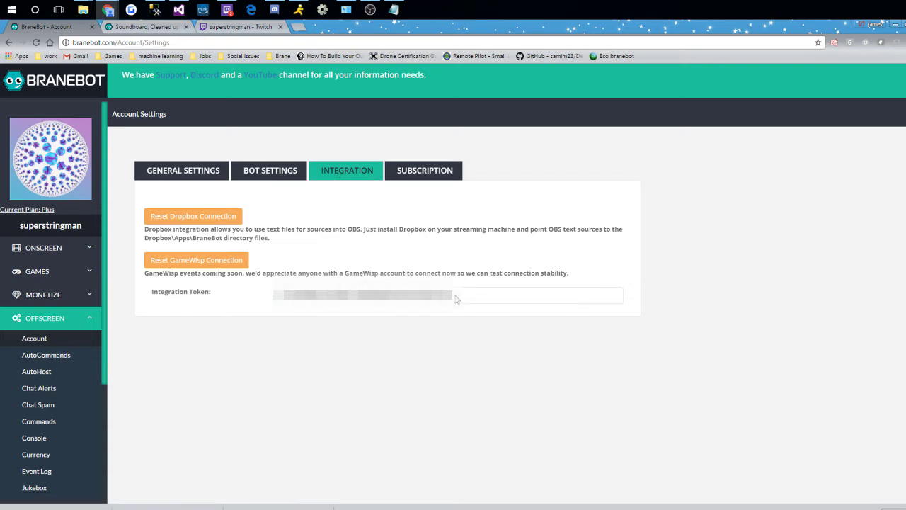
pyautogui.moveTo(465, 298); pyautogui.dragTo(274, 300)
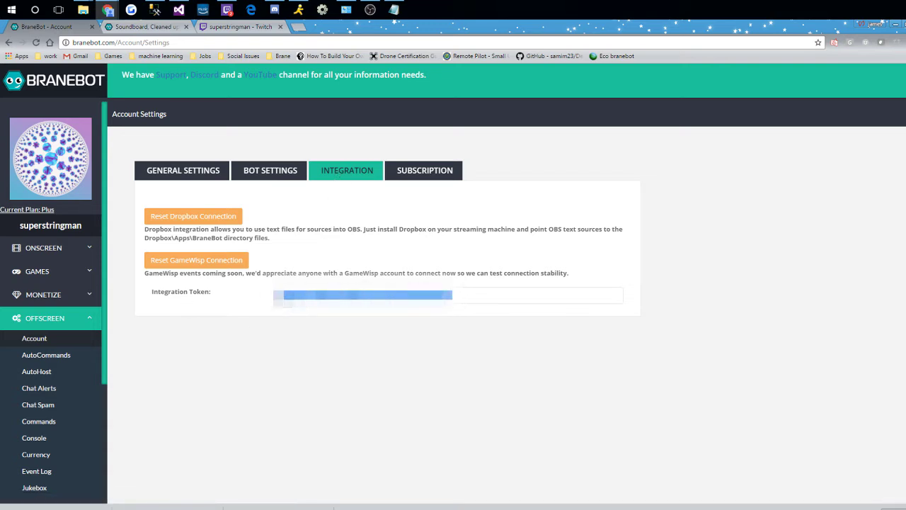
# Replace token.txt's placeholder with the integration token, then save and close it
pyautogui.click(394, 9)
pyautogui.hotkey('ctrl', 'a')
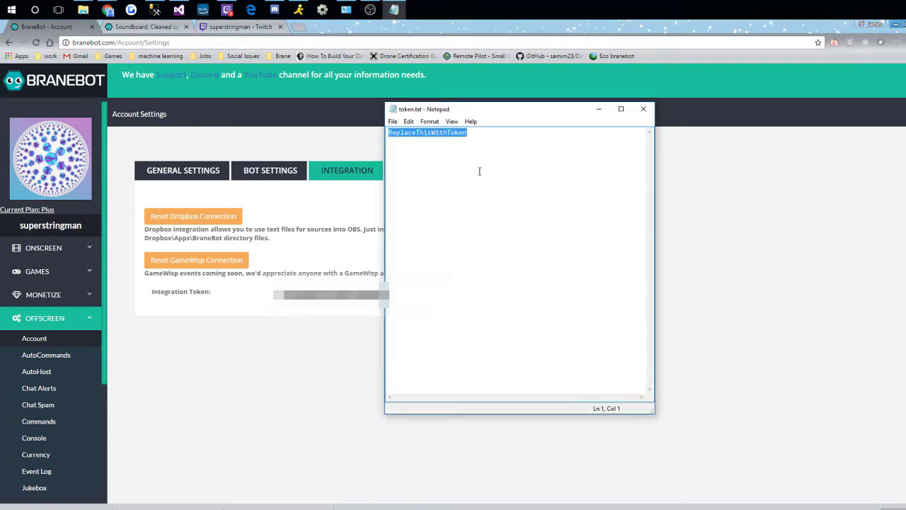
pyautogui.hotkey('ctrl', 'v')
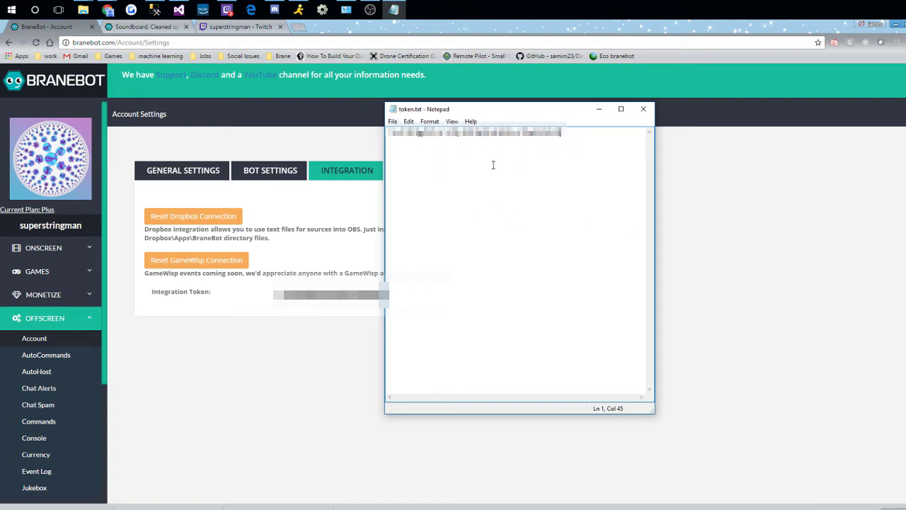
pyautogui.click(643, 111)
pyautogui.click(437, 285)
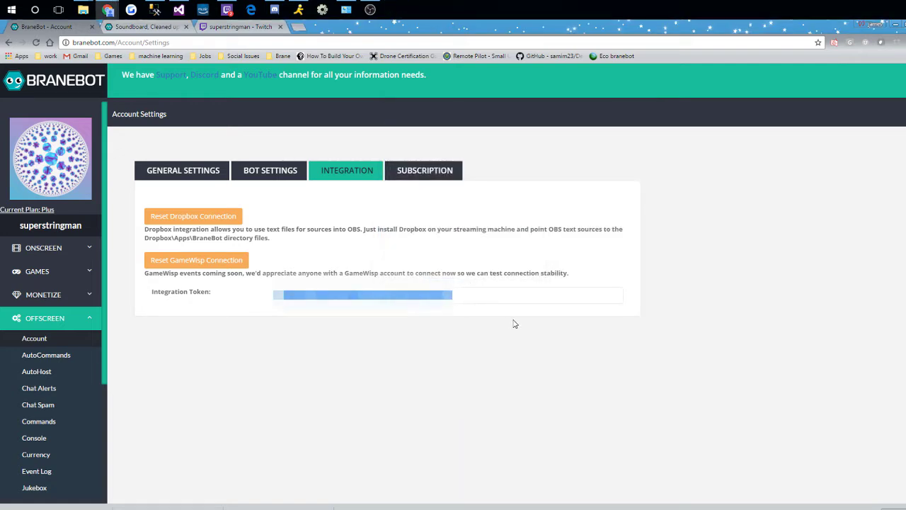
pyautogui.click(498, 357)
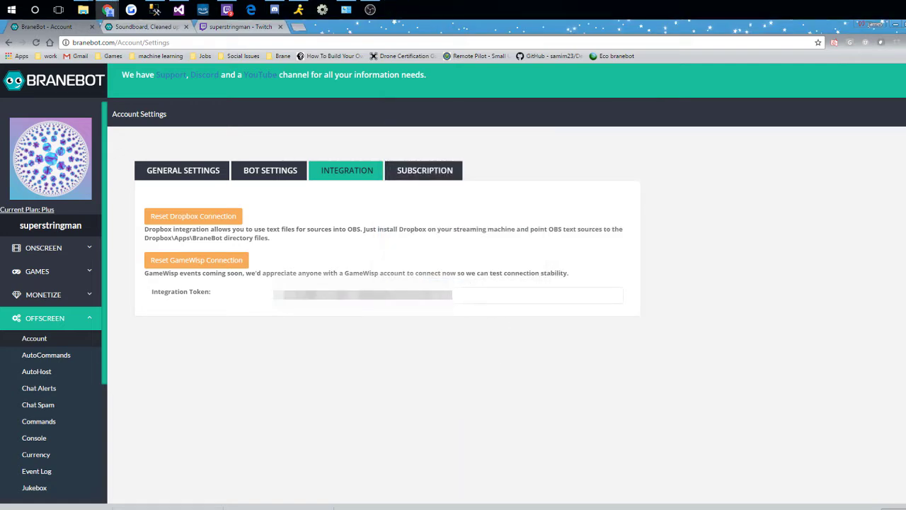
# Open Settings.txt from the inner soundboard folder in a maximized Notepad window
pyautogui.hotkey('alt', 'Tab')
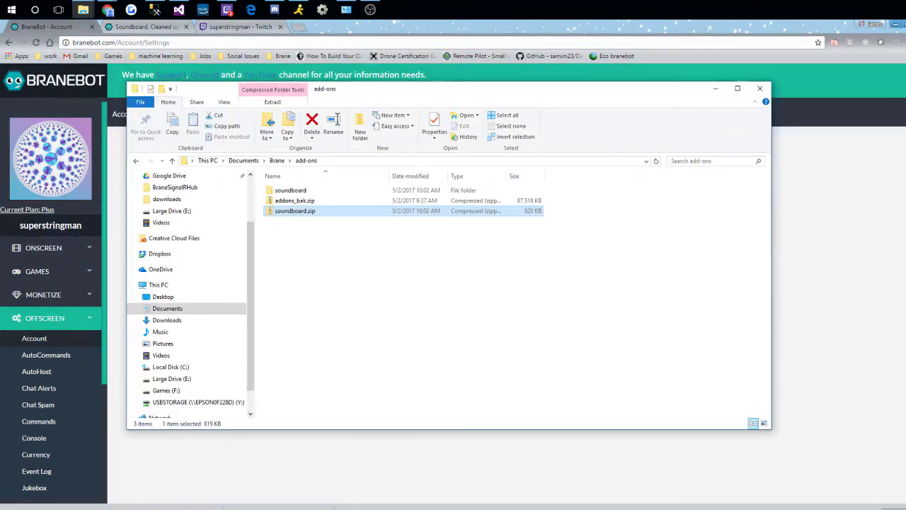
pyautogui.doubleClick(298, 190)
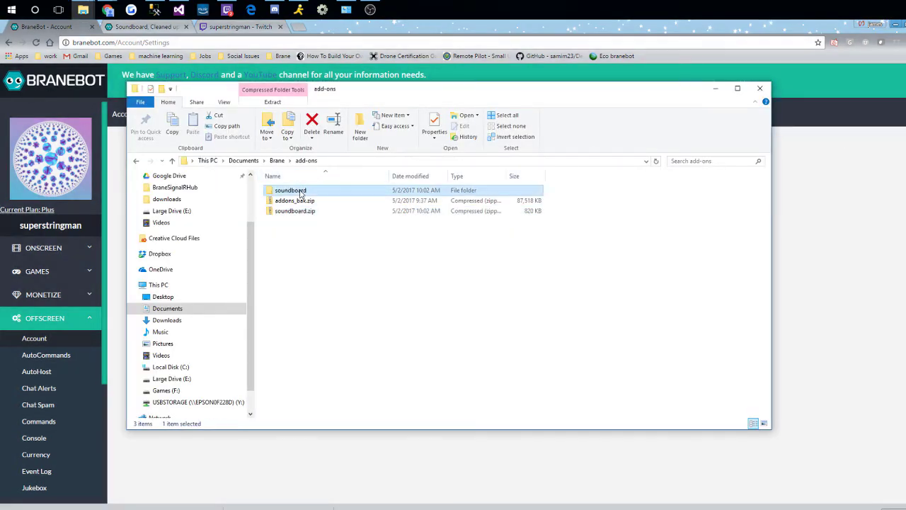
pyautogui.doubleClick(326, 191)
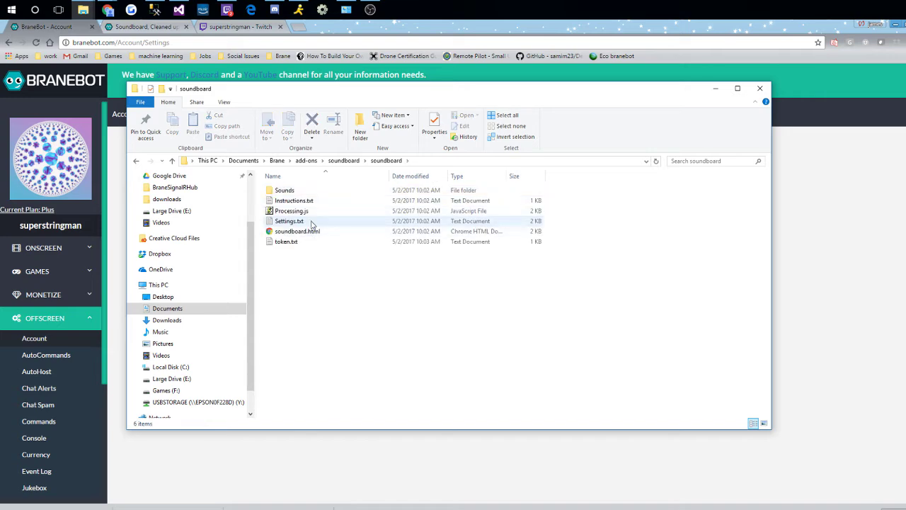
pyautogui.doubleClick(312, 224)
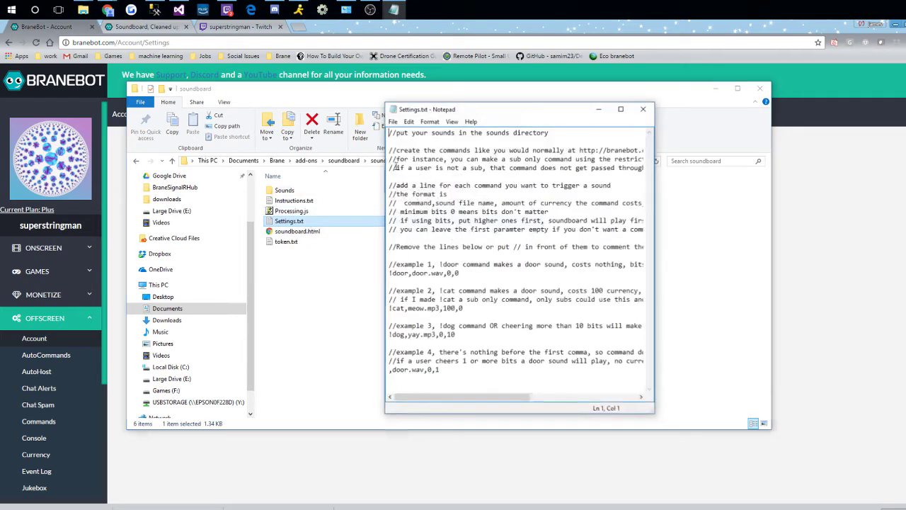
pyautogui.doubleClick(494, 110)
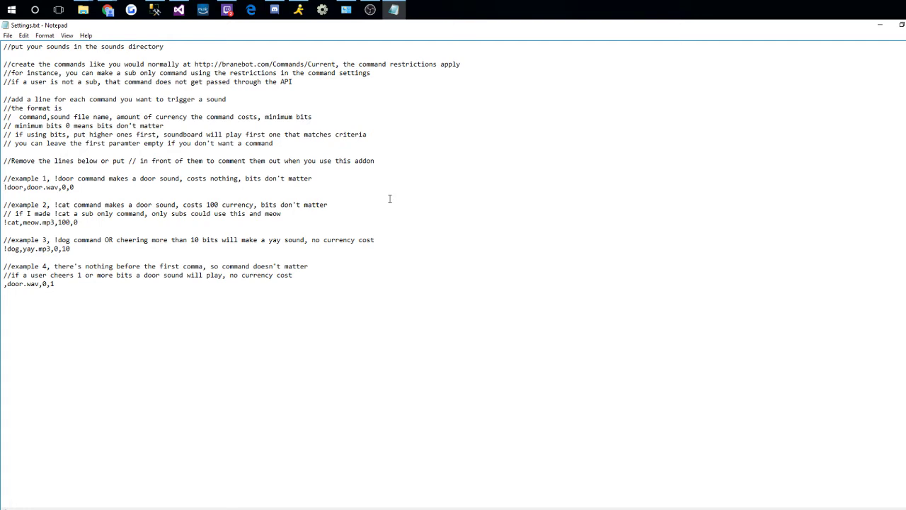
# Comment out the !door, !cat, !dog and ,door.wav example lines with //
pyautogui.write('//')
pyautogui.press('Home')
pyautogui.press('Down')
pyautogui.press('Down')
pyautogui.press('Down')
pyautogui.write('//')
pyautogui.press('Home')
pyautogui.press('Down')
pyautogui.write('//')
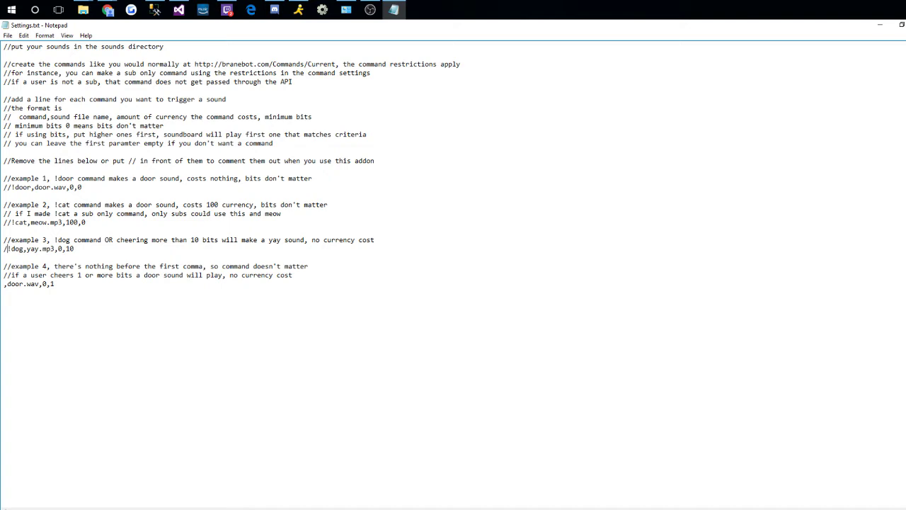
pyautogui.press('Home')
pyautogui.press('Down')
pyautogui.press('Down')
pyautogui.press('Down')
pyautogui.press('Down')
pyautogui.write('//')
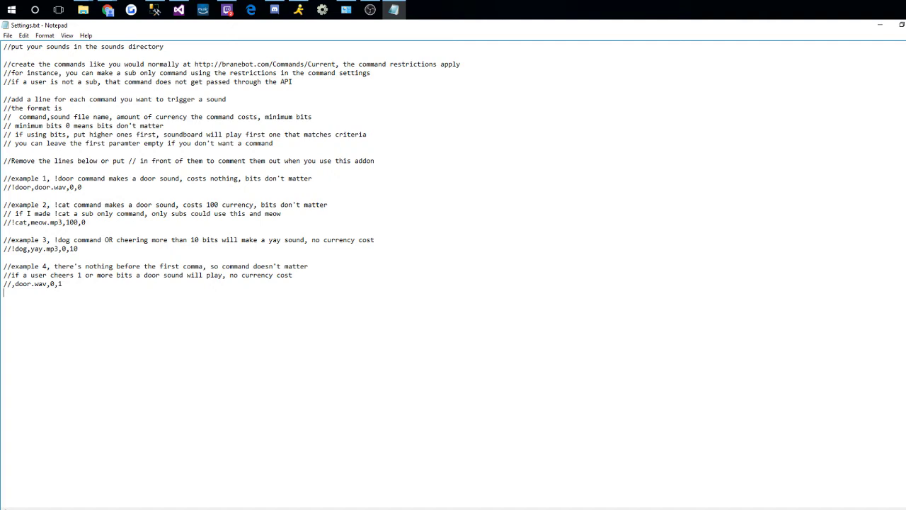
# Add the line !grenade,grenade.wav,0,0 below the commented examples
pyautogui.press('Return')
pyautogui.write('!grenade,grenade.wav,0,')
pyautogui.write('0')
pyautogui.press('Down')
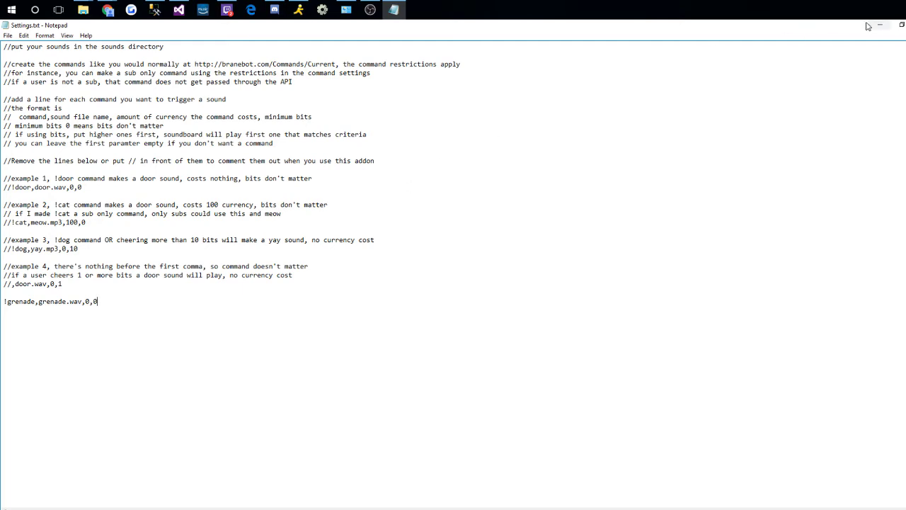
# Copy grenade.wav from the E:\downloads folder
pyautogui.hotkey('alt', 'Tab')
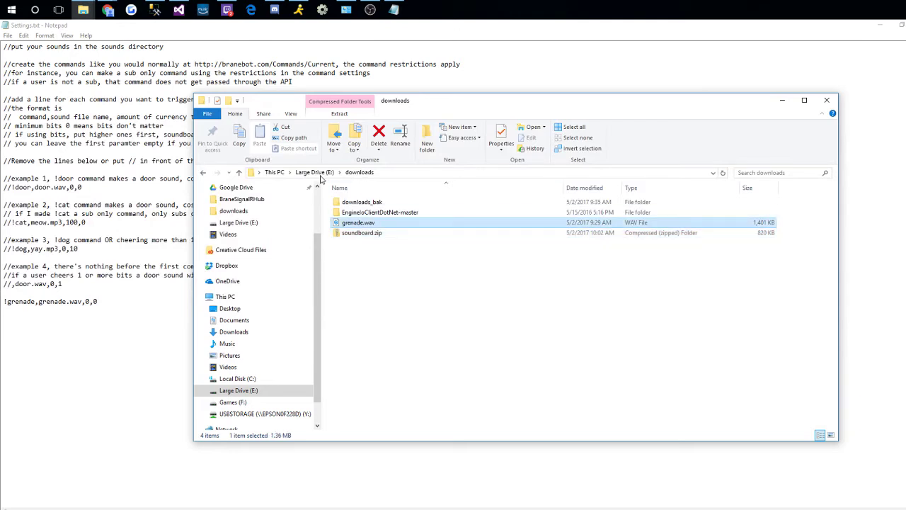
pyautogui.click(383, 223)
pyautogui.rightClick(373, 223)
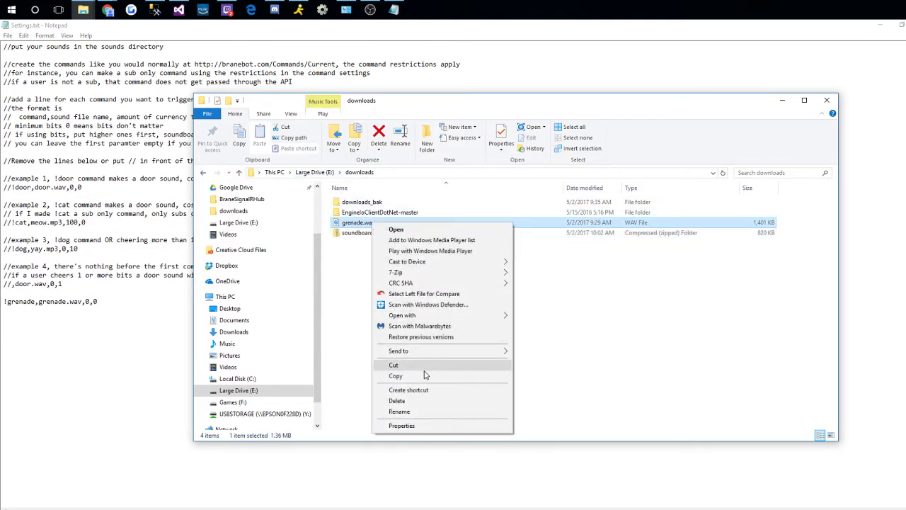
pyautogui.click(396, 375)
pyautogui.click(28, 213)
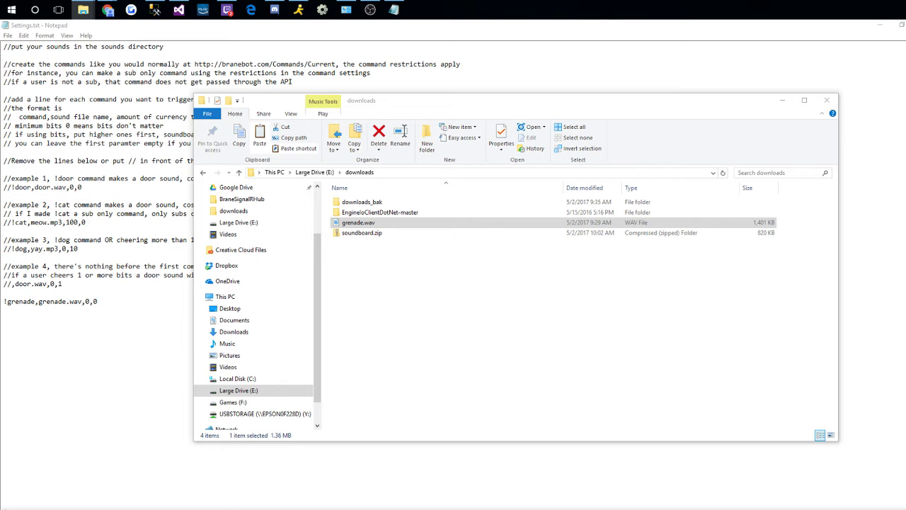
# Paste grenade.wav into soundboard\Sounds, confirm it's there, and minimize both folder windows
pyautogui.hotkey('alt', 'Tab')
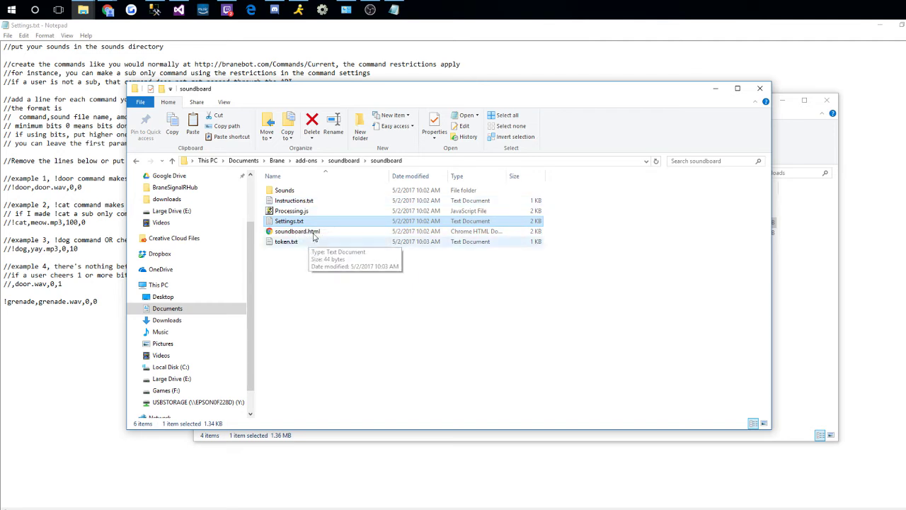
pyautogui.doubleClick(300, 191)
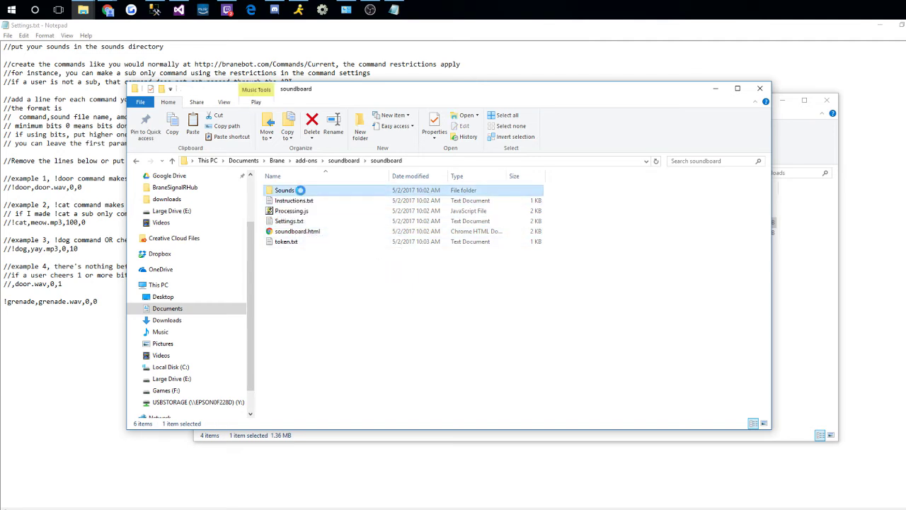
pyautogui.rightClick(345, 281)
pyautogui.click(370, 344)
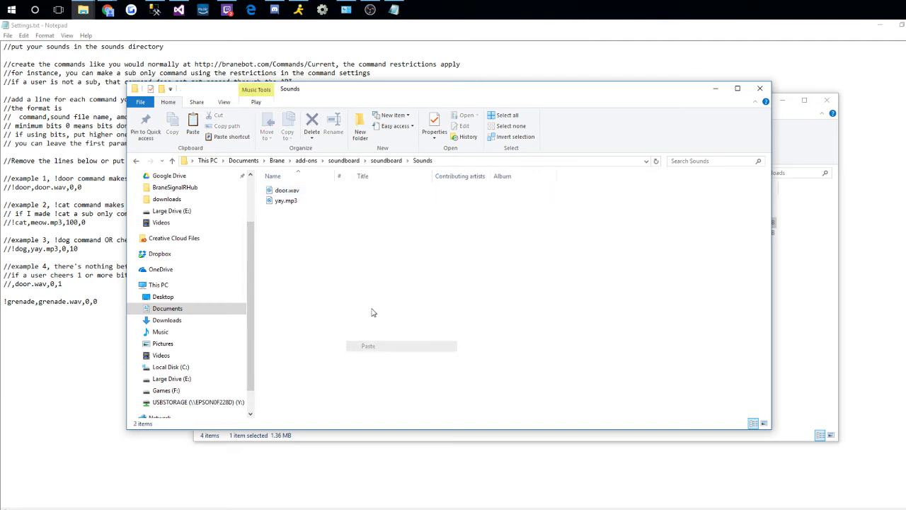
pyautogui.click(316, 254)
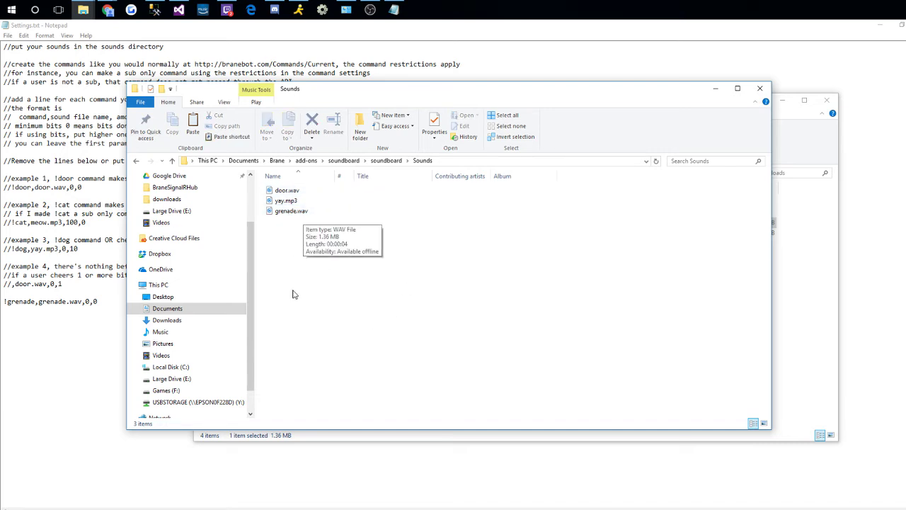
pyautogui.click(386, 161)
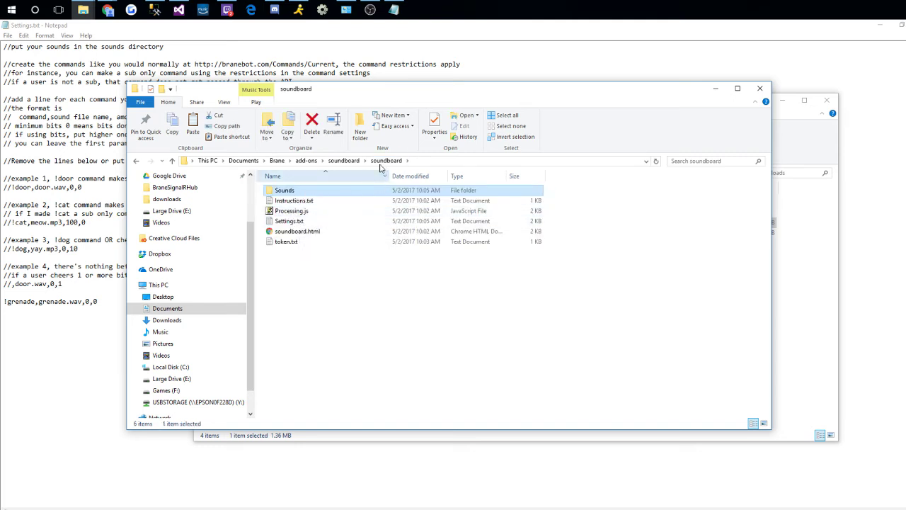
pyautogui.doubleClick(339, 190)
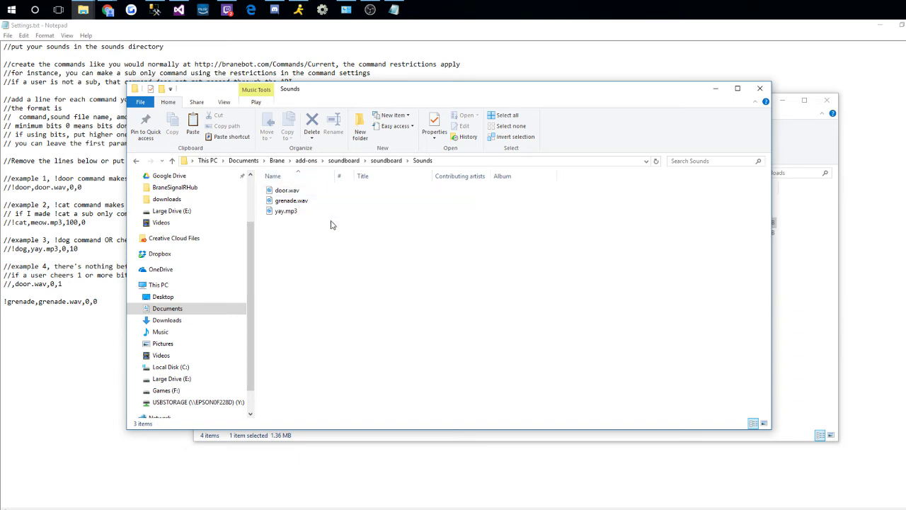
pyautogui.click(718, 91)
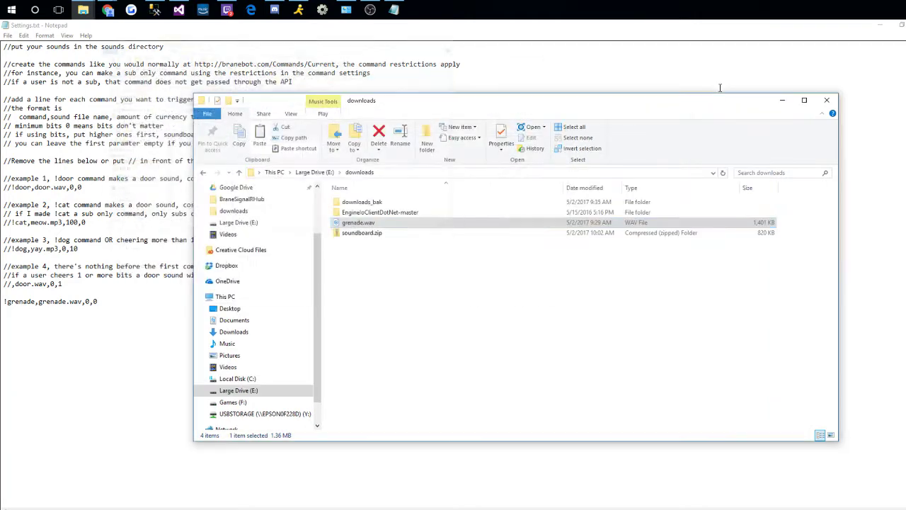
pyautogui.click(783, 100)
# Add a Branebot command named !grenade with NonFollower access off and save it
pyautogui.click(880, 26)
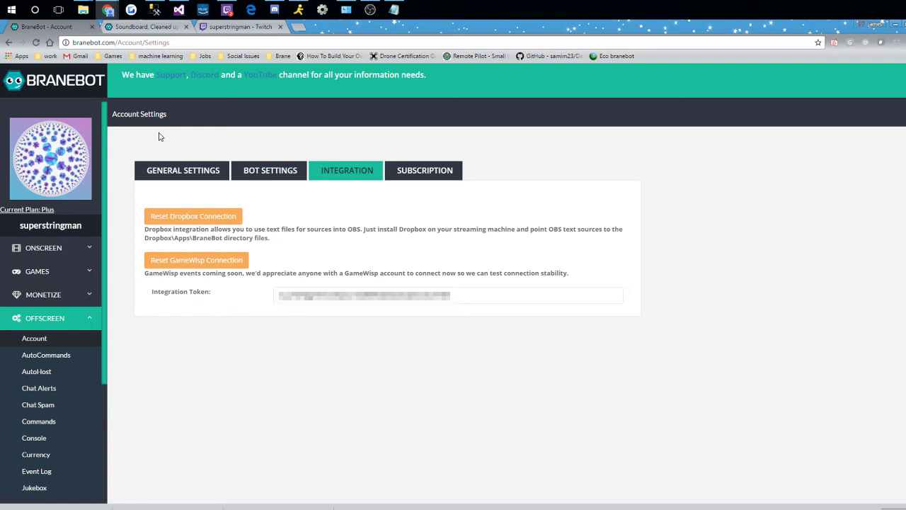
pyautogui.click(68, 423)
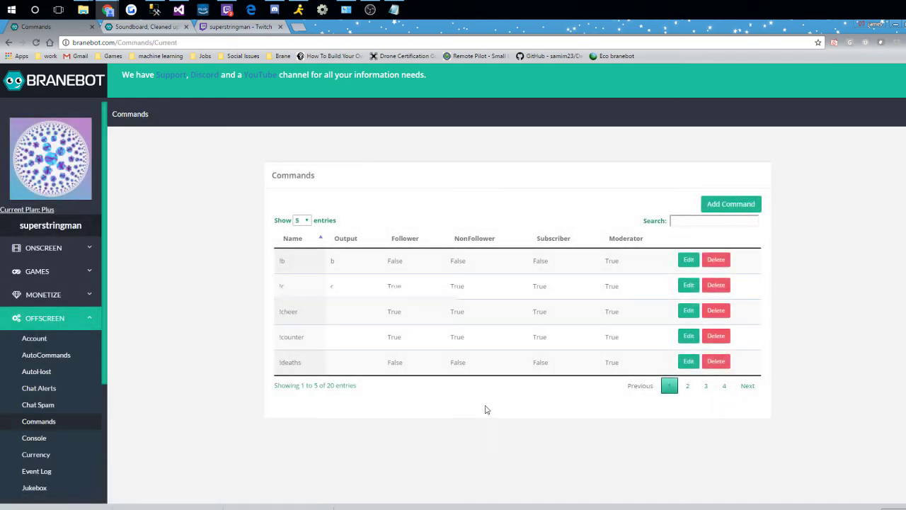
pyautogui.click(729, 205)
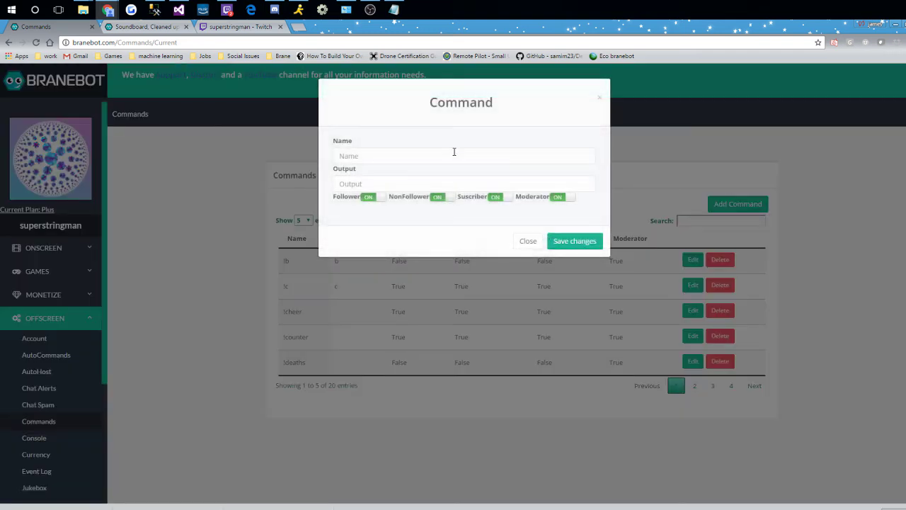
pyautogui.click(454, 152)
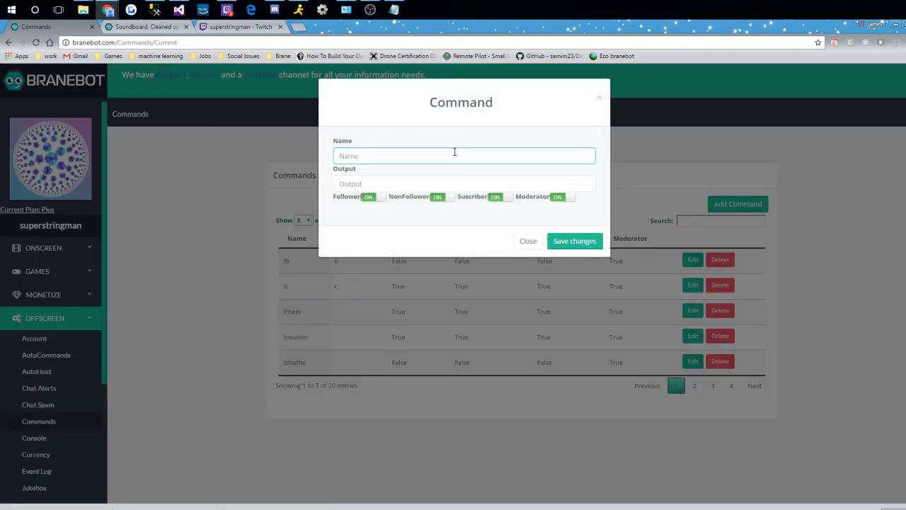
pyautogui.write('!grenade')
pyautogui.click(439, 199)
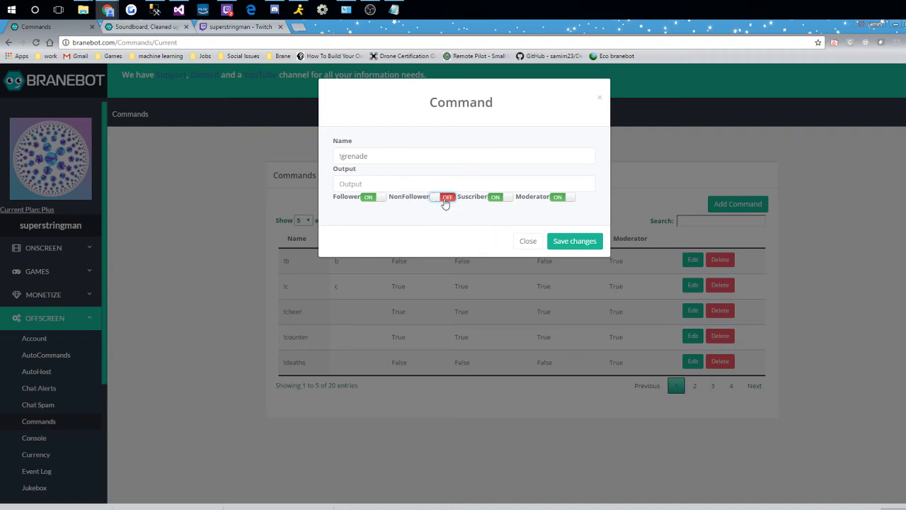
pyautogui.click(479, 154)
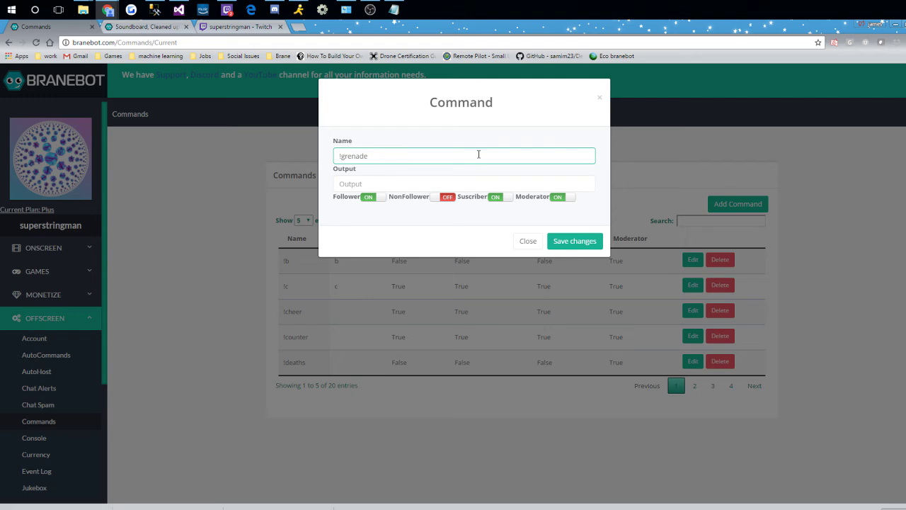
pyautogui.click(461, 183)
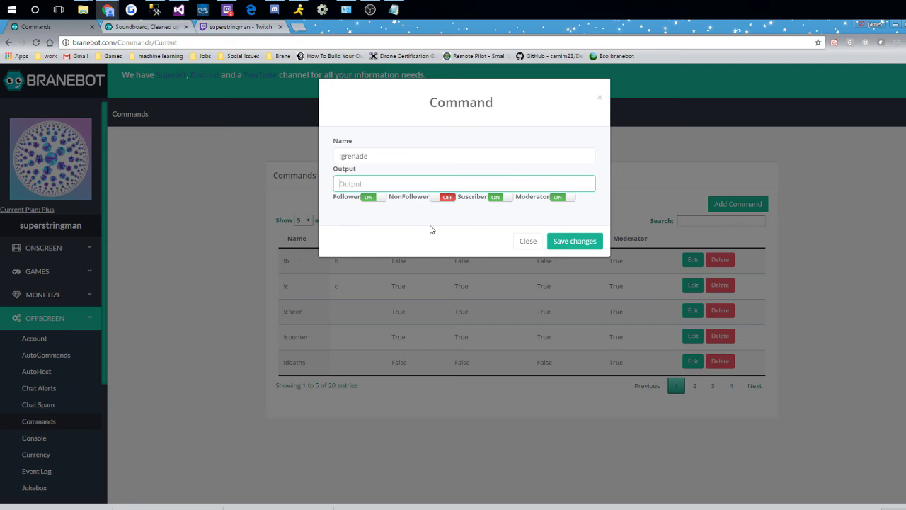
pyautogui.click(578, 241)
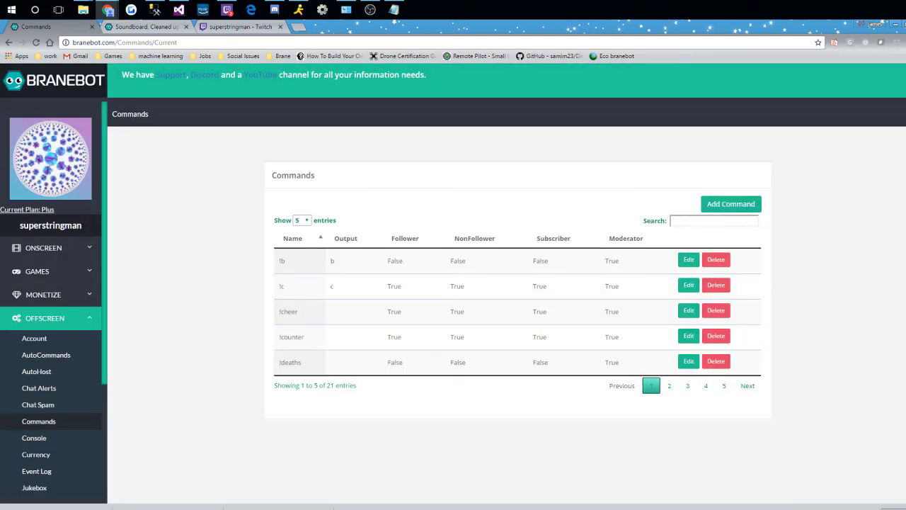
# Add a new OBS browser source named Sounds
pyautogui.click(370, 9)
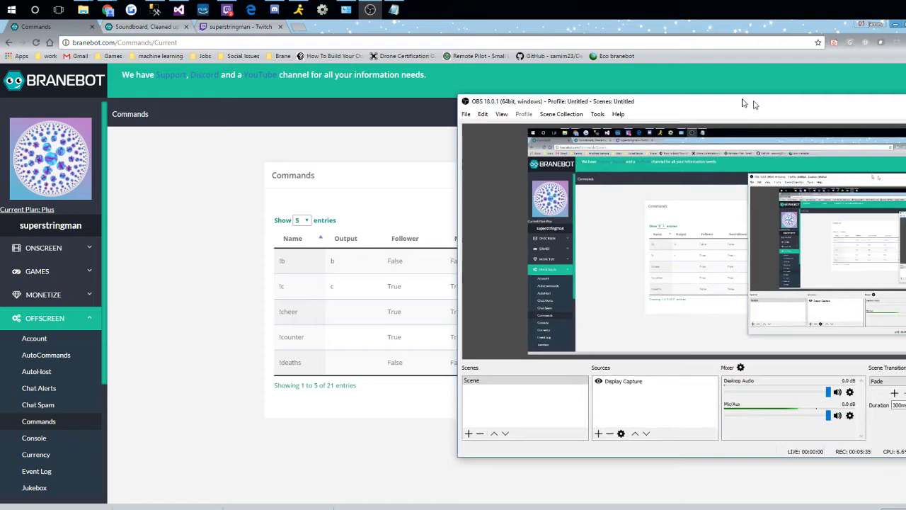
pyautogui.moveTo(748, 101); pyautogui.dragTo(540, 73)
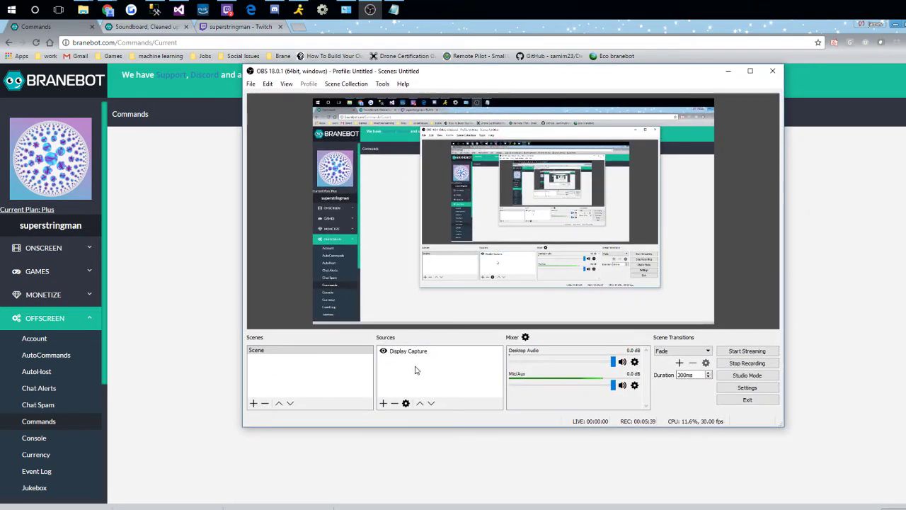
pyautogui.click(383, 403)
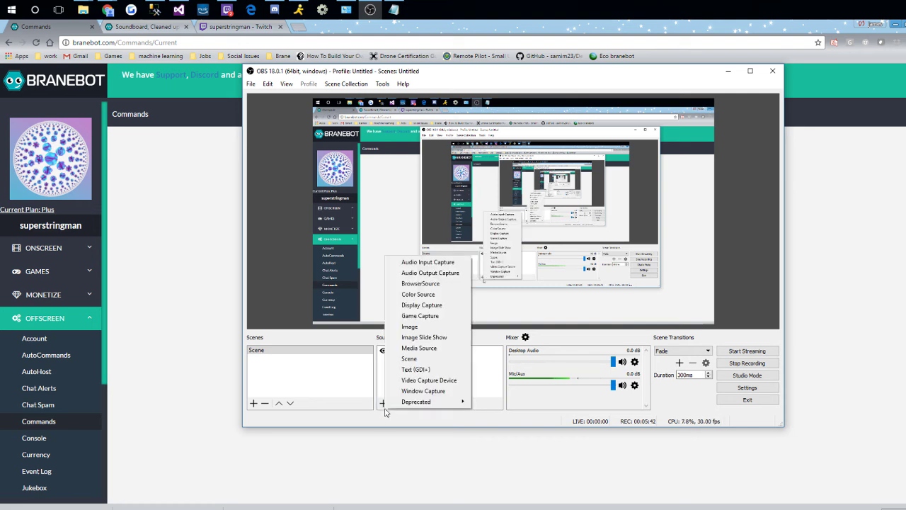
pyautogui.click(430, 285)
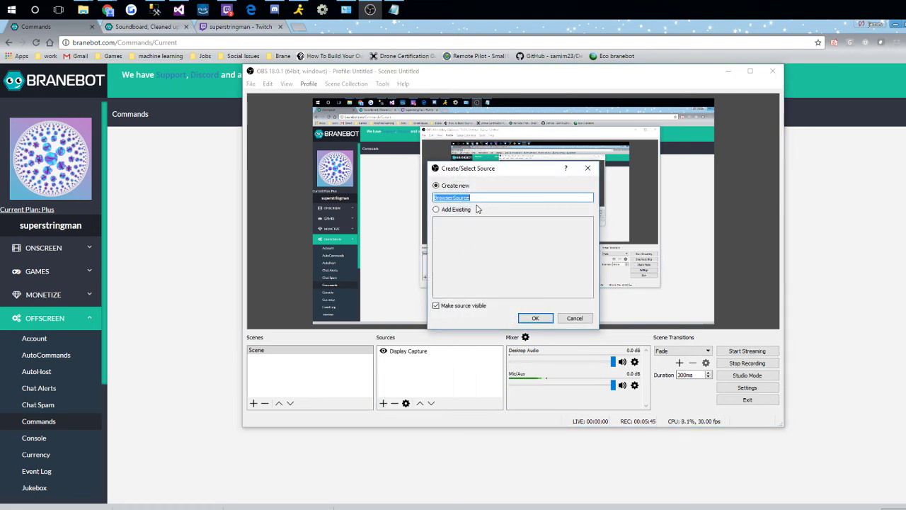
pyautogui.write('Sounds')
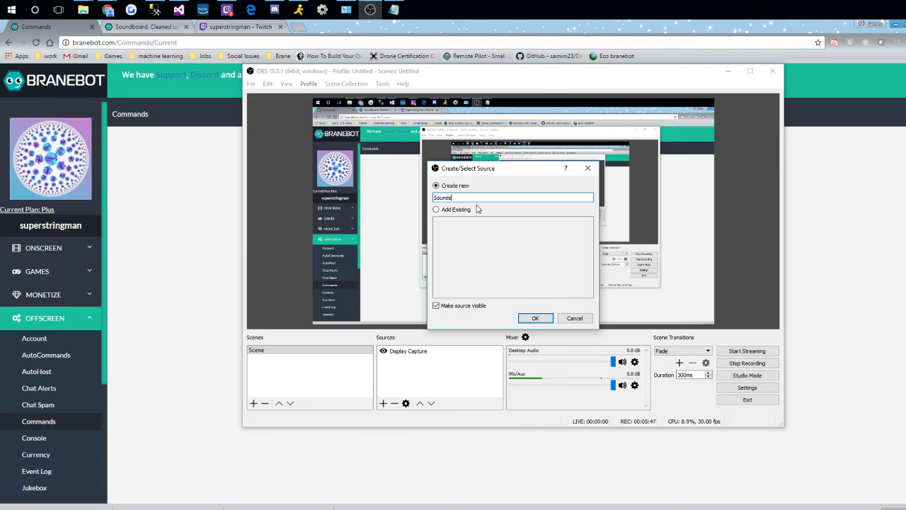
pyautogui.click(536, 318)
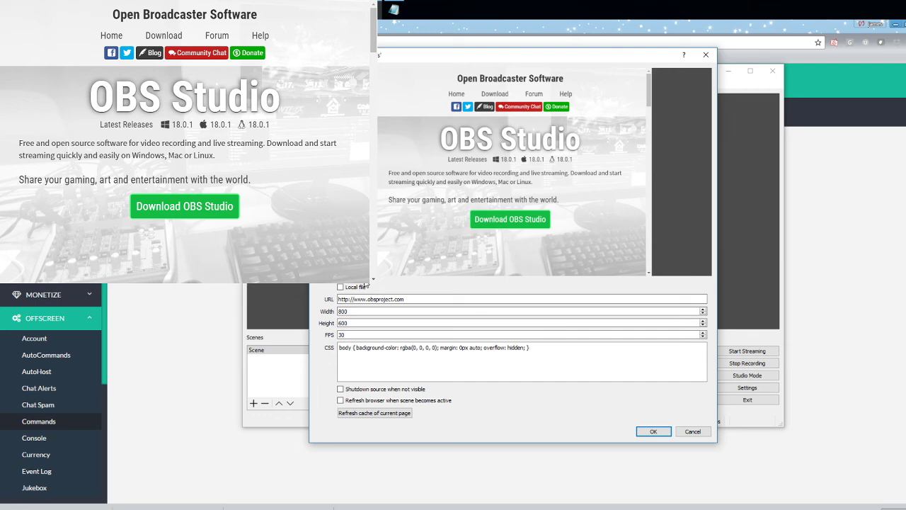
# Set the Sounds source to load the local file soundboard.html
pyautogui.click(340, 287)
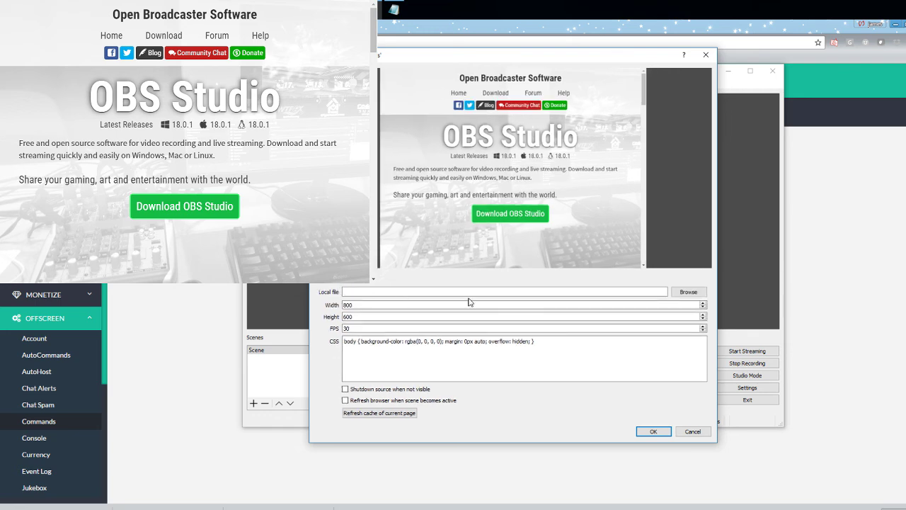
pyautogui.click(689, 292)
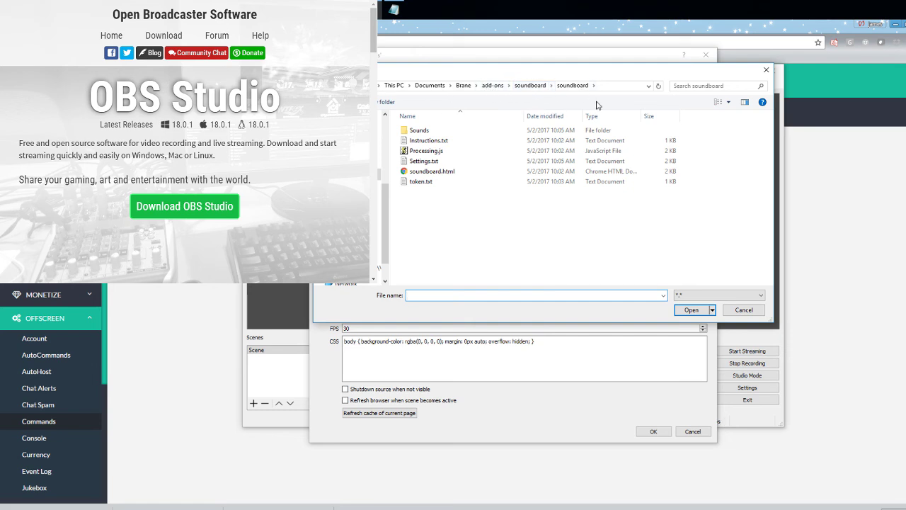
pyautogui.doubleClick(425, 172)
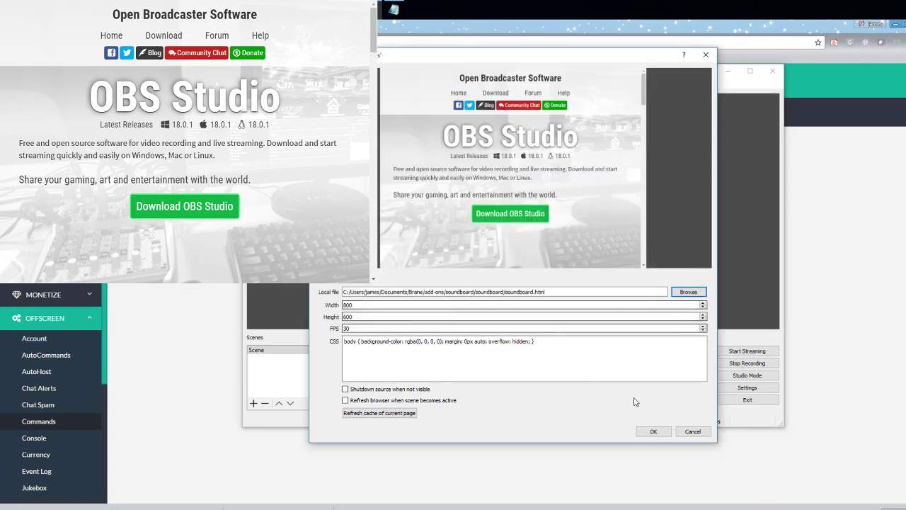
# Confirm the Sounds source and drag it to the upper right of the preview
pyautogui.click(663, 433)
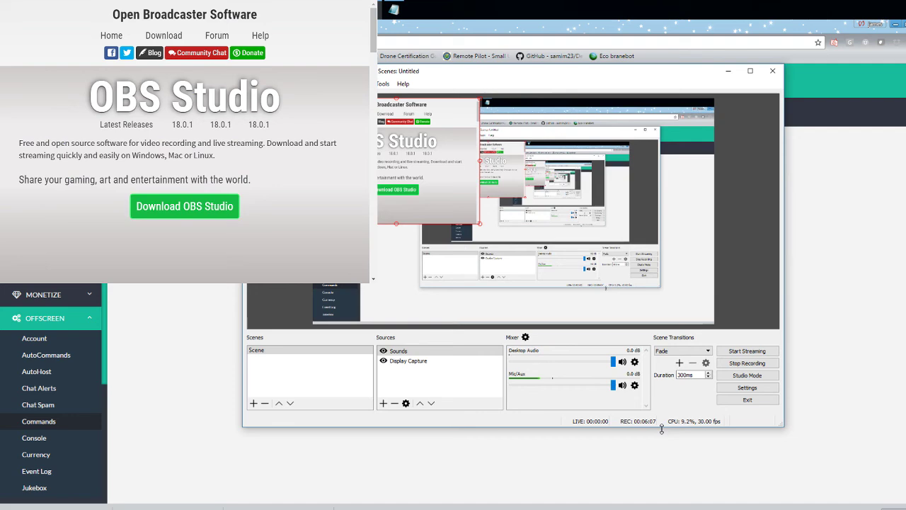
pyautogui.moveTo(438, 153); pyautogui.dragTo(653, 191)
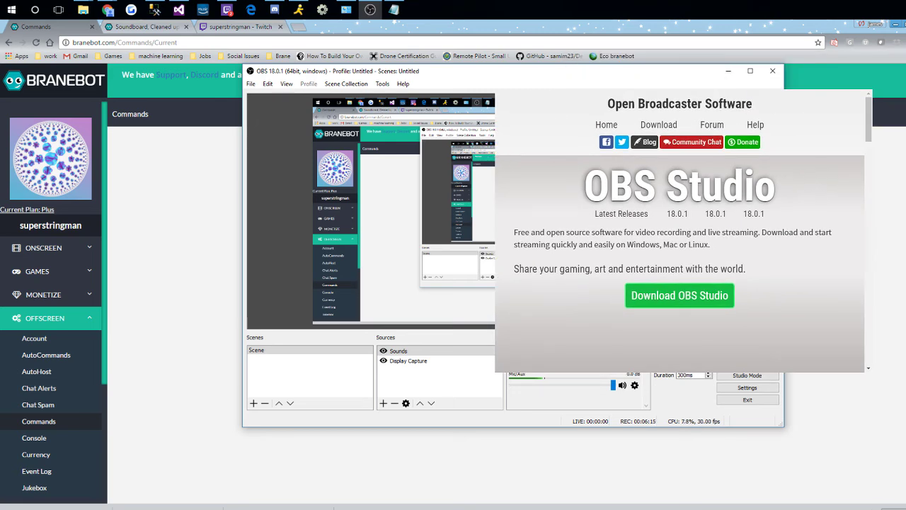
pyautogui.doubleClick(653, 191)
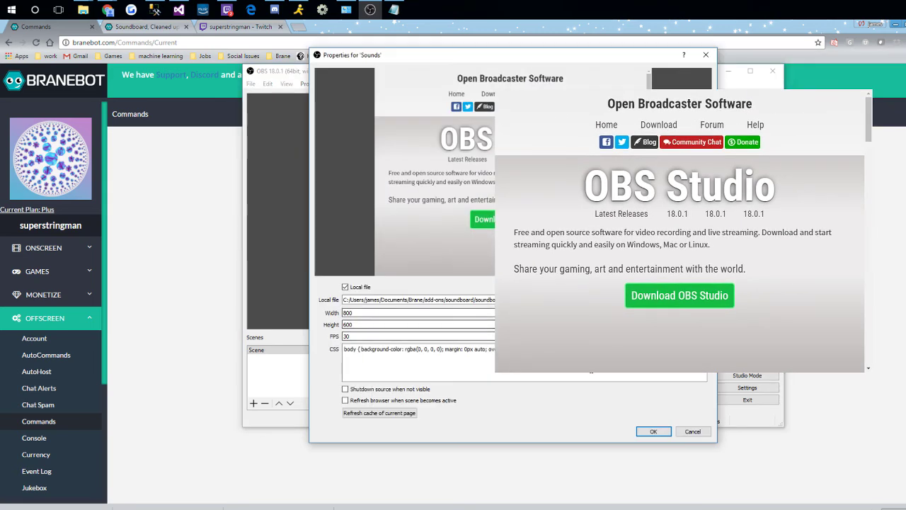
pyautogui.click(648, 431)
pyautogui.moveTo(630, 211); pyautogui.dragTo(708, 190)
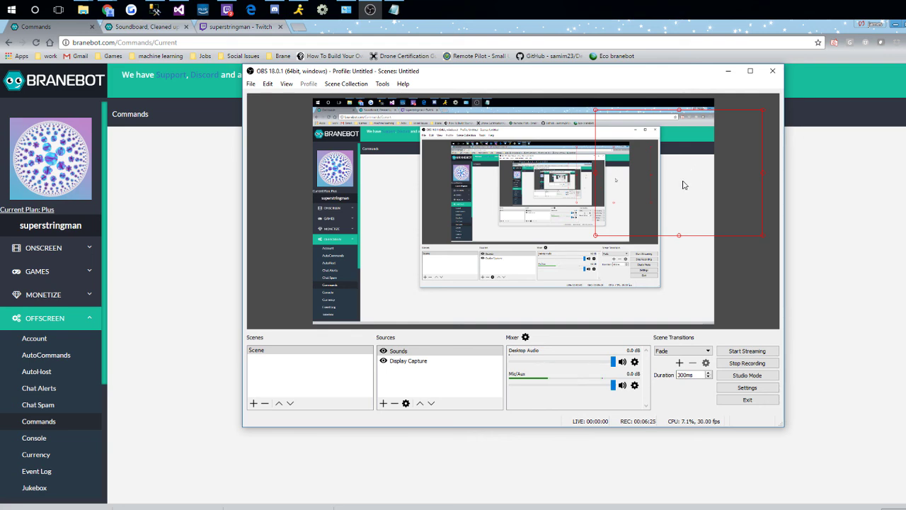
# Post a !grenade message in the Twitch channel chat to trigger grenade.wav
pyautogui.click(216, 28)
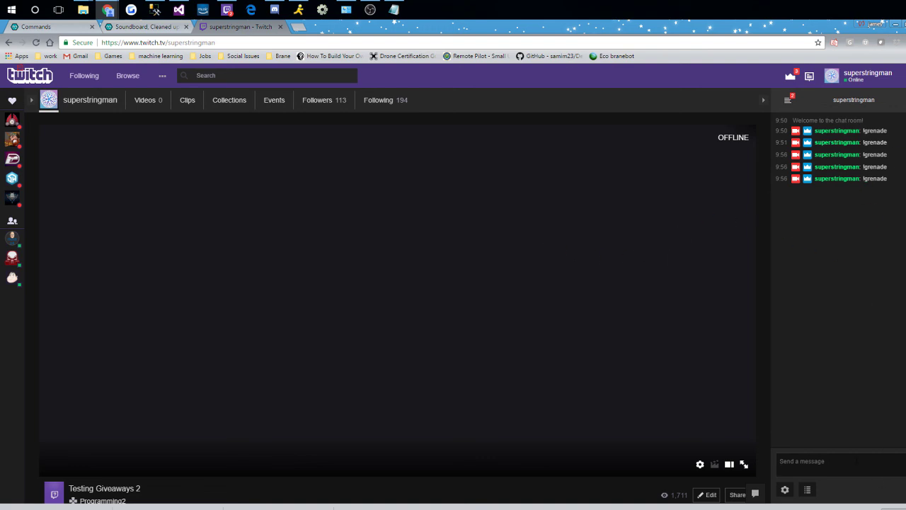
pyautogui.write('!grenade')
pyautogui.press('Return')
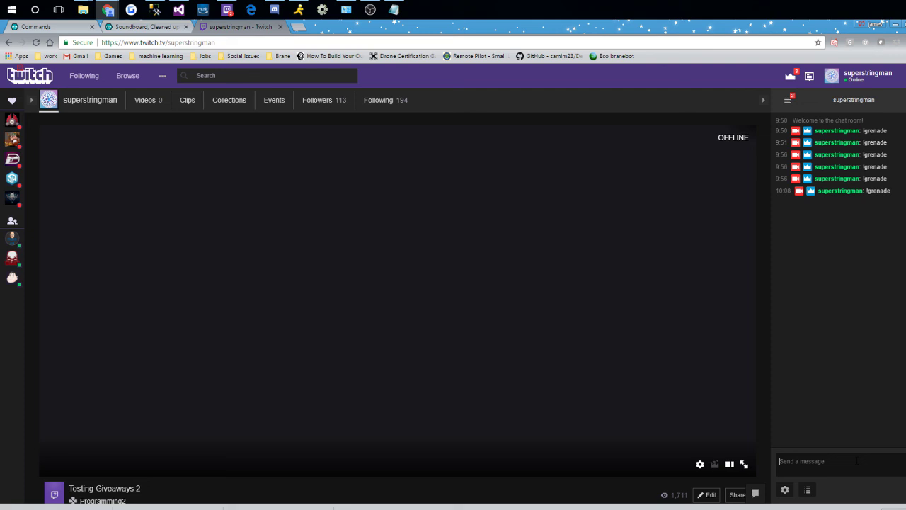
pyautogui.click(857, 461)
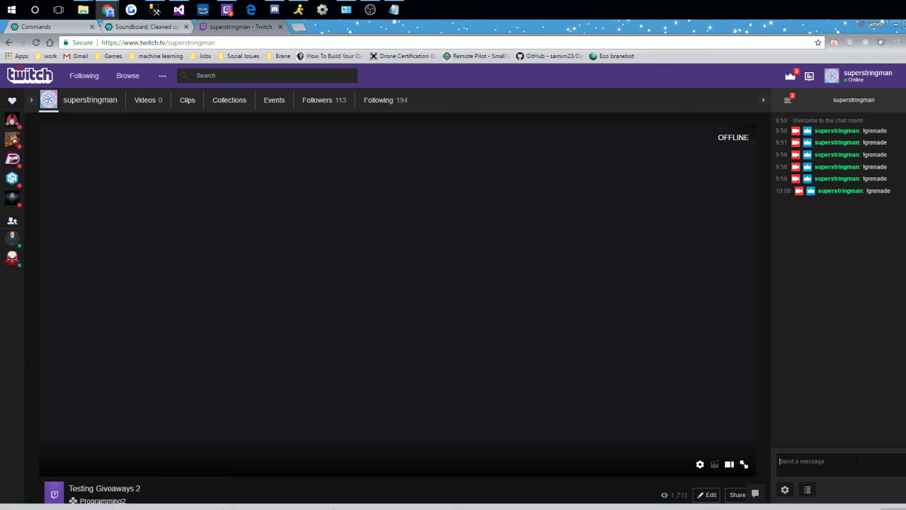